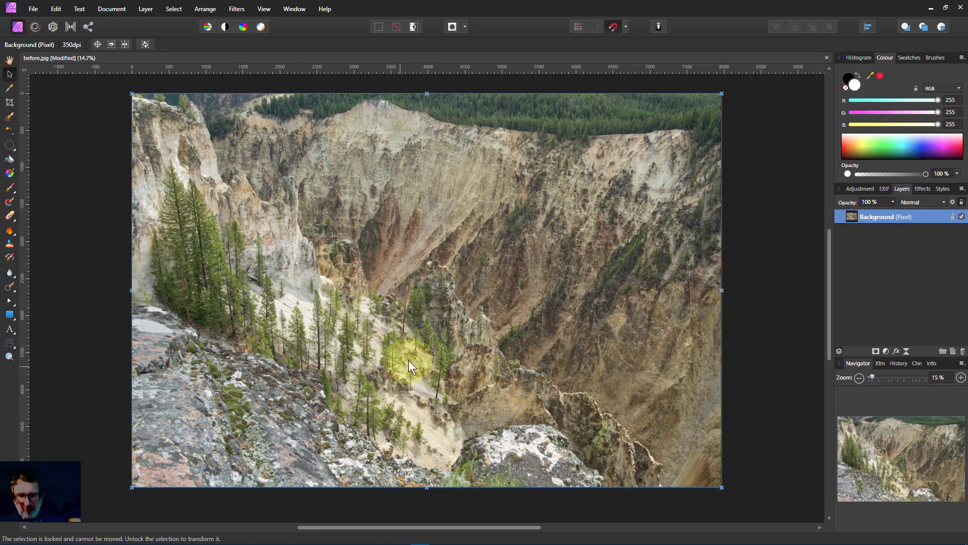
Add a new pixel layer and fill it with a linear gradient rising from the lower left
left_click(953, 351)
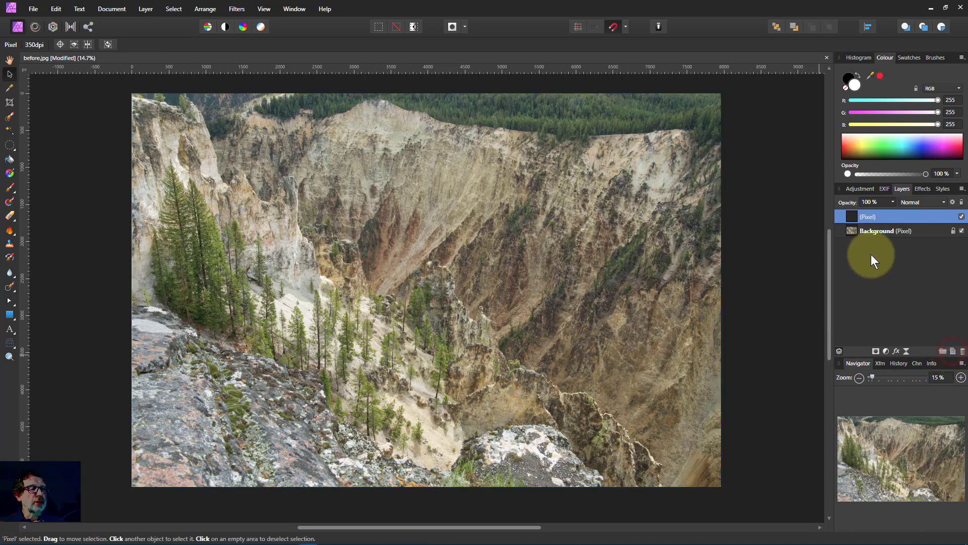
left_click(9, 173)
left_click_drag(216, 458, 339, 264)
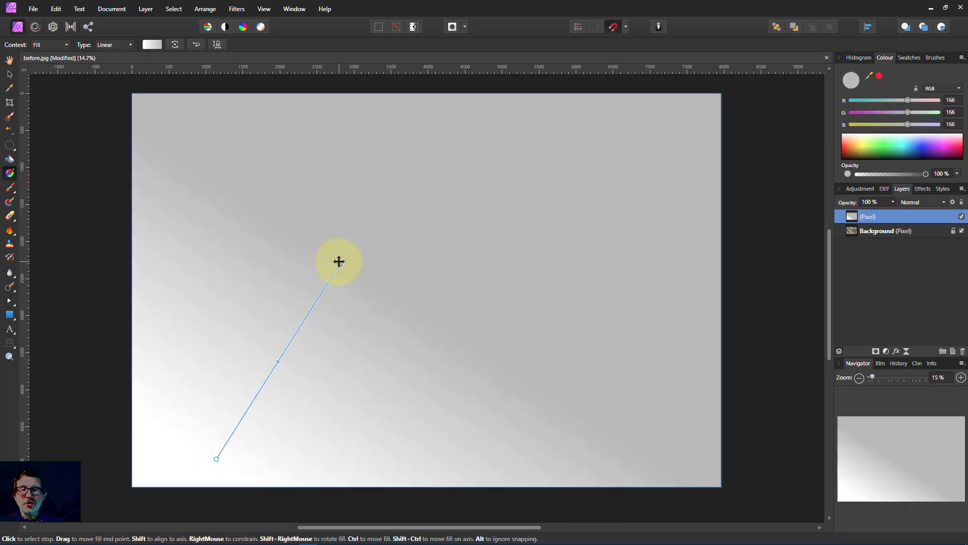
left_click_drag(338, 261, 351, 271)
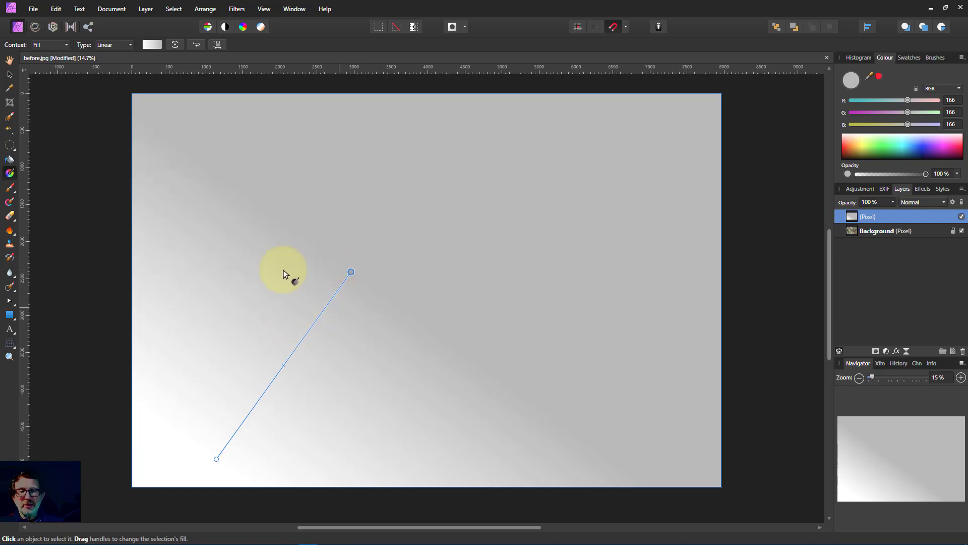
Redraw the gradient diagonally from the lower left toward the upper right across the canvas
left_click(10, 76)
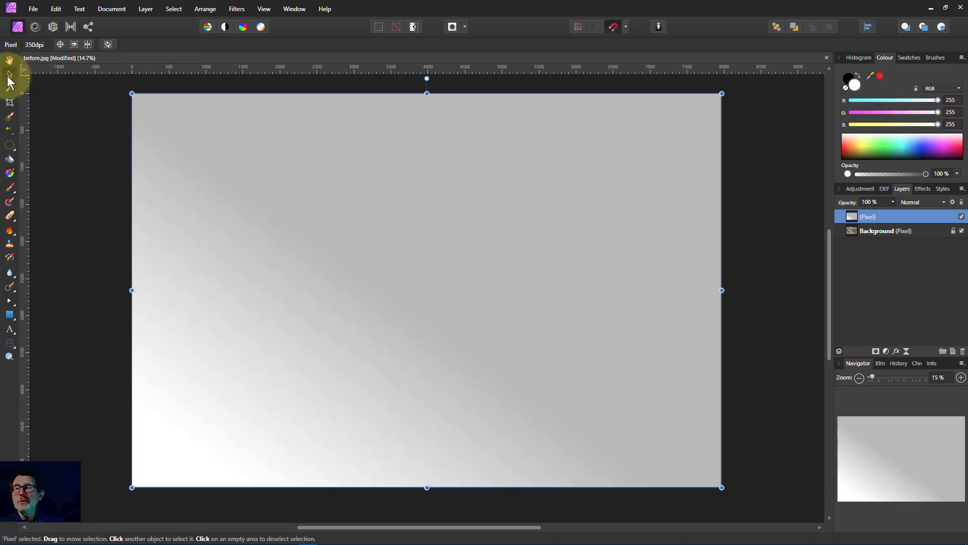
left_click(10, 174)
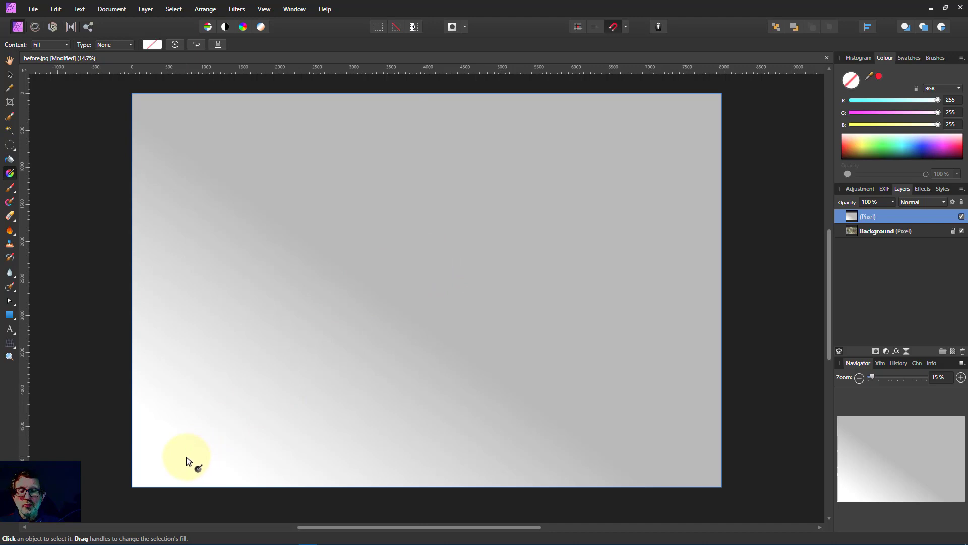
left_click_drag(184, 458, 353, 235)
left_click(9, 74)
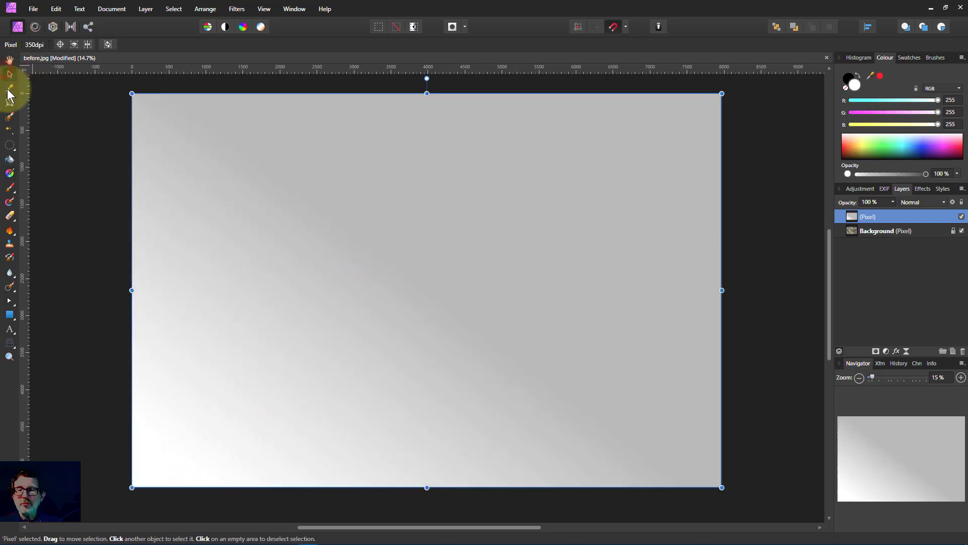
left_click(10, 173)
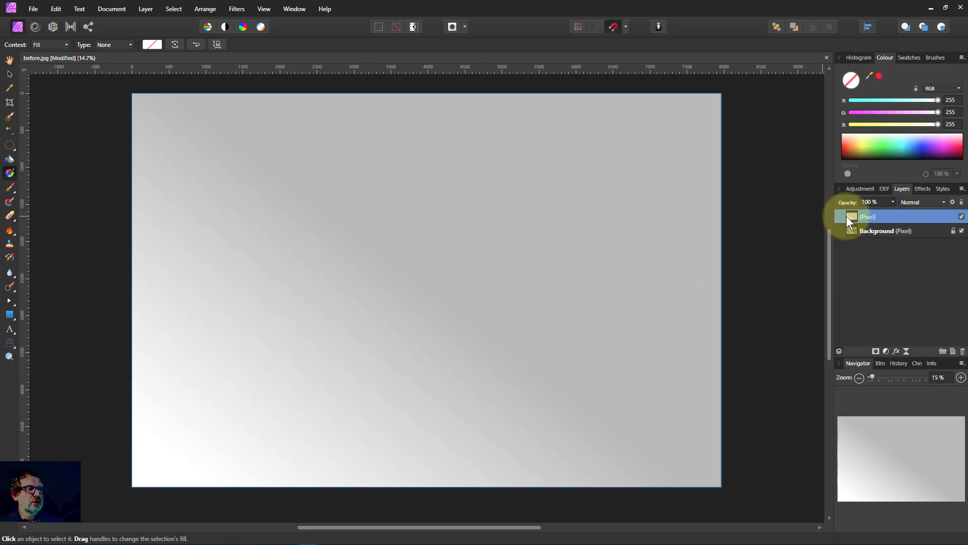
Delete the gradient Pixel layer through its right-click menu in the Layers panel
left_click(880, 222)
right_click(862, 218)
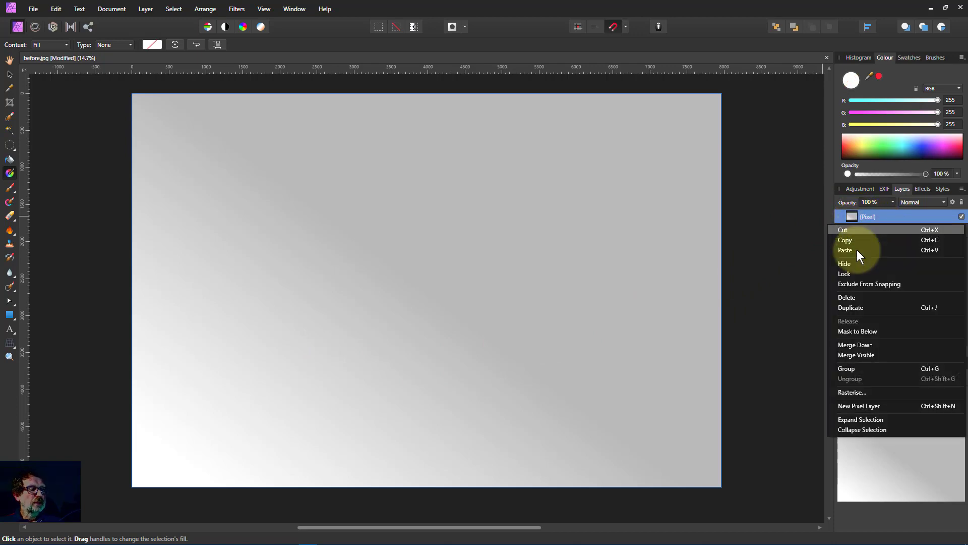
left_click(849, 297)
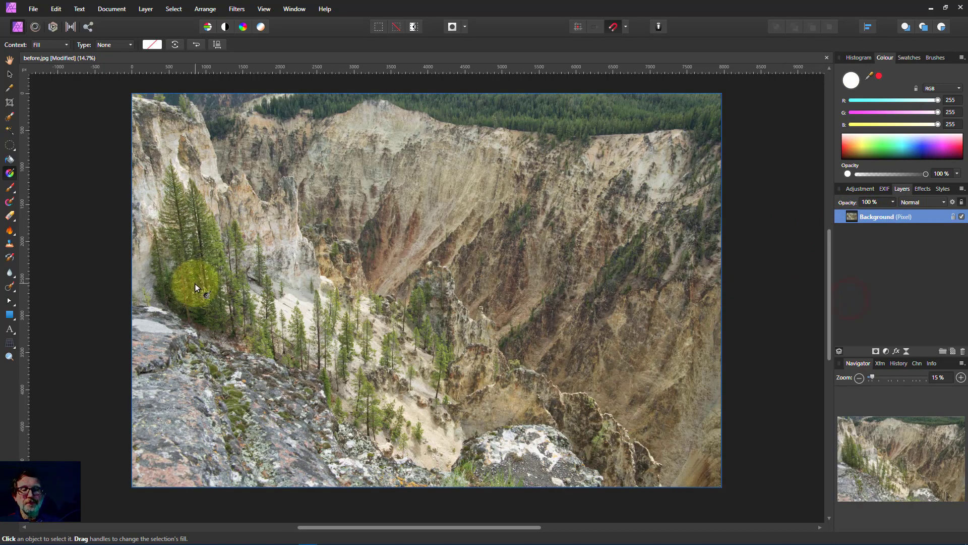
Draw a rectangle over the whole photo and give it a gradient from its bottom-left corner
left_click(9, 317)
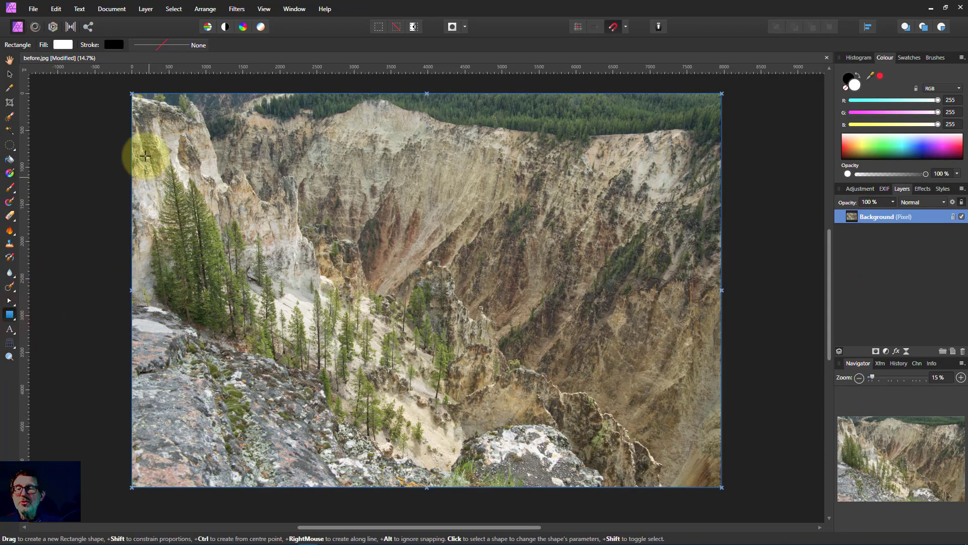
left_click_drag(134, 97, 721, 488)
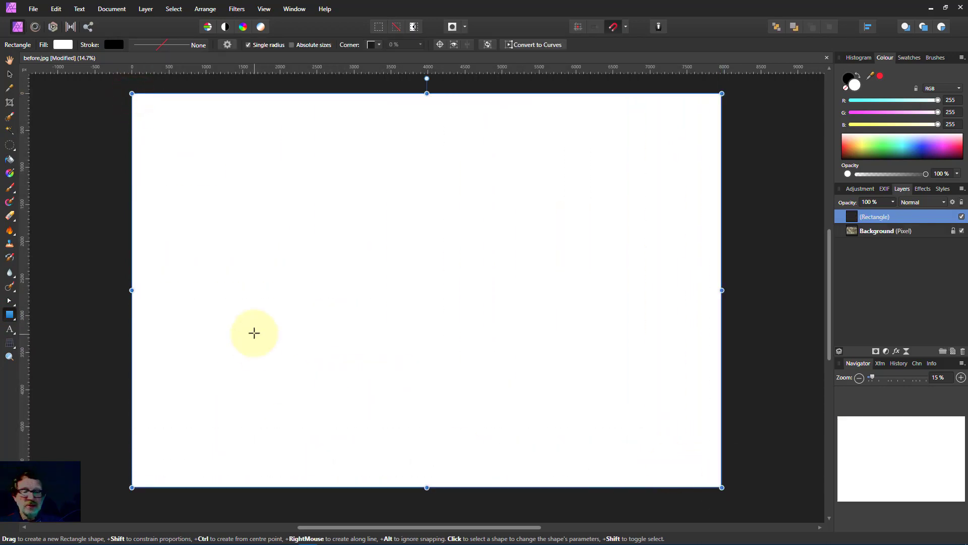
left_click(11, 173)
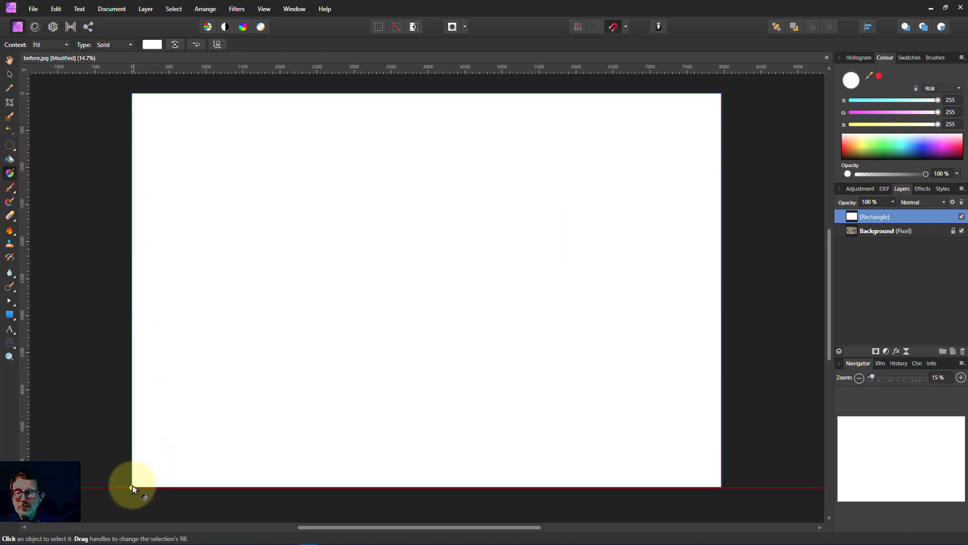
left_click_drag(132, 488, 257, 240)
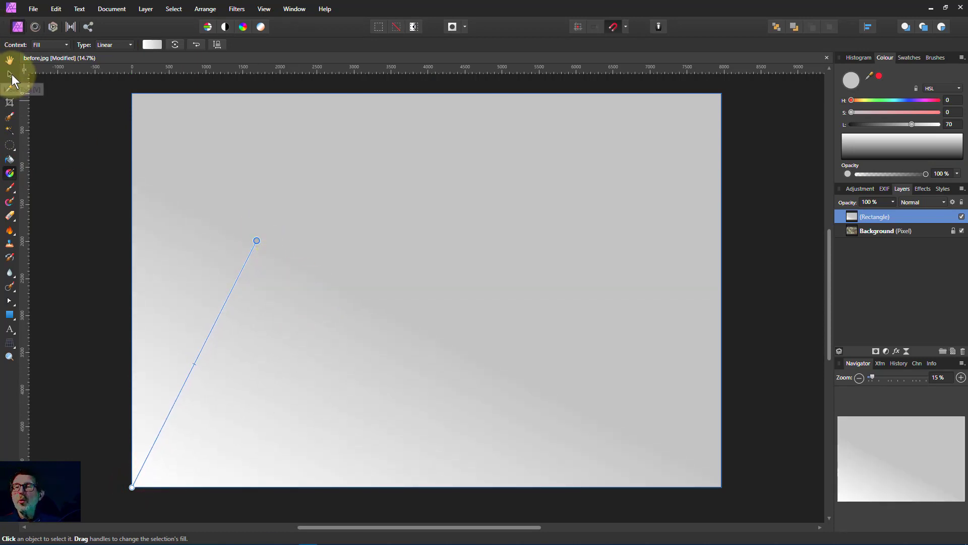
Reselect the rectangle and show its gradient handles again
left_click(10, 74)
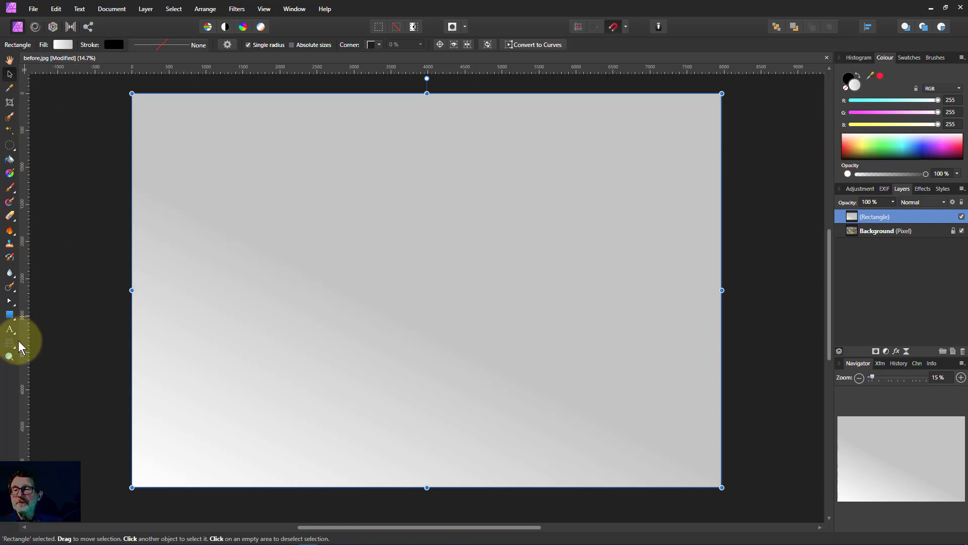
left_click(10, 315)
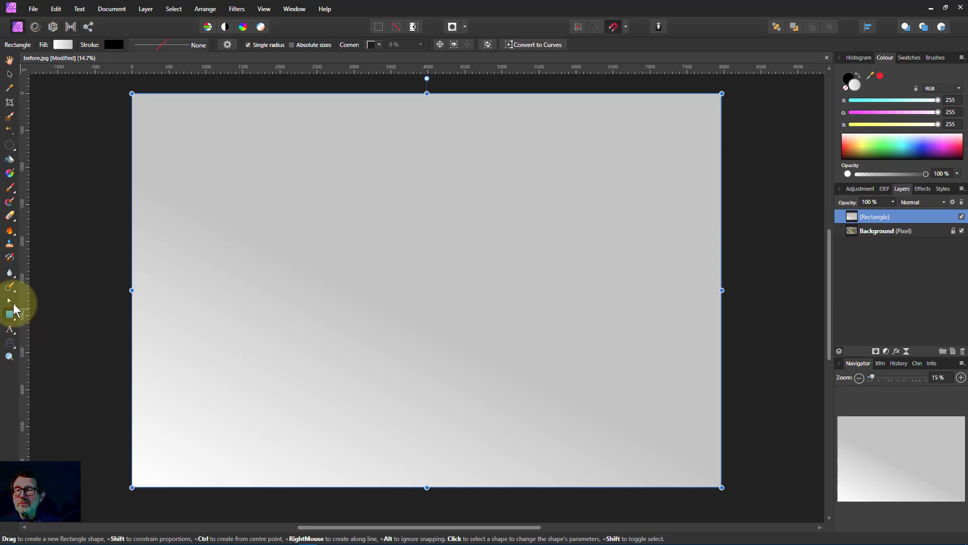
left_click(10, 173)
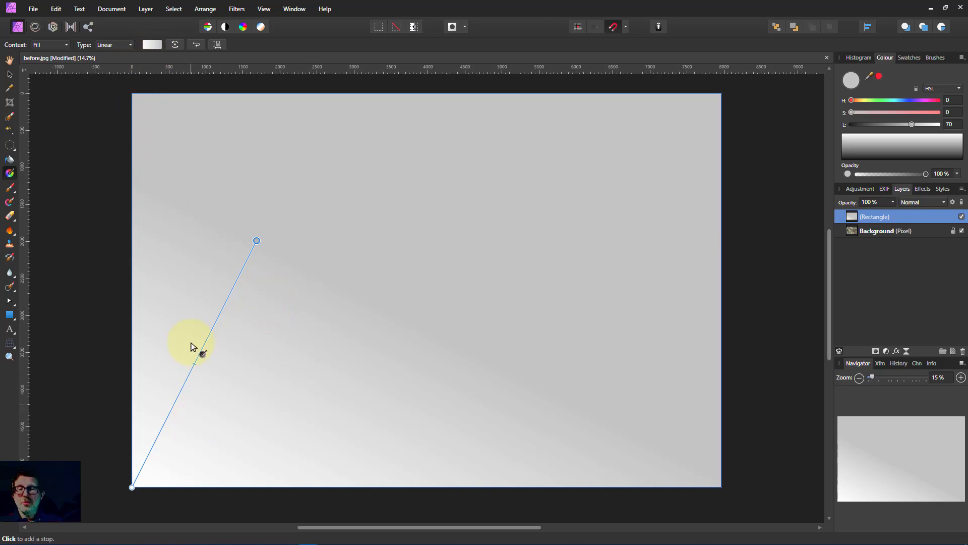
Make the gradient's left stop black (RGB 0,0,0) in the gradient editor
left_click(153, 44)
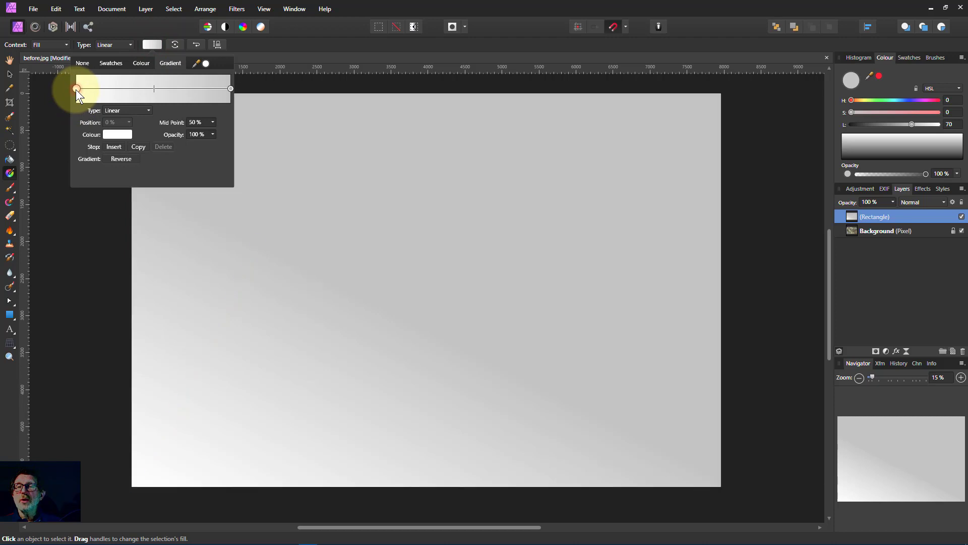
left_click(117, 134)
left_click_drag(118, 230, 117, 240)
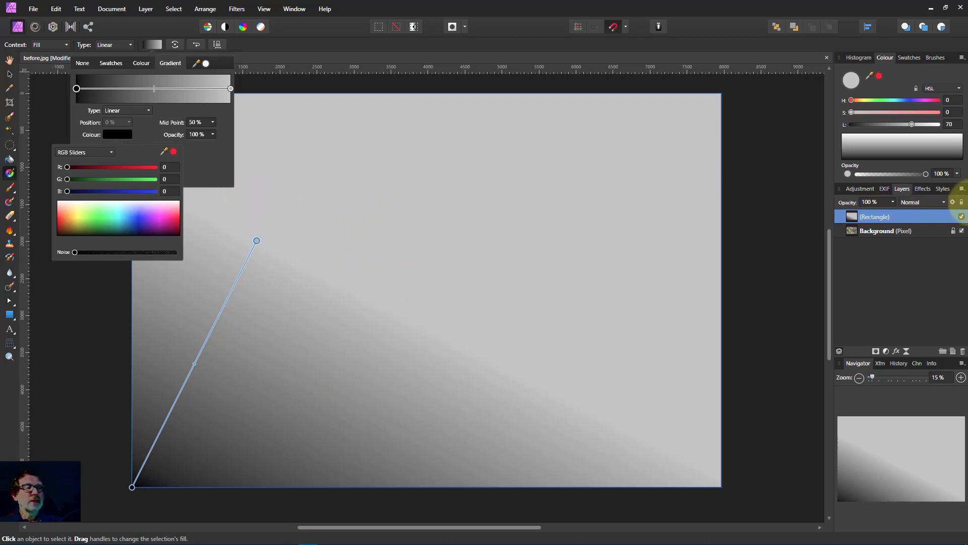
Set the rectangle layer's blend mode to Overlay and adjust the gradient's end handle
left_click(916, 202)
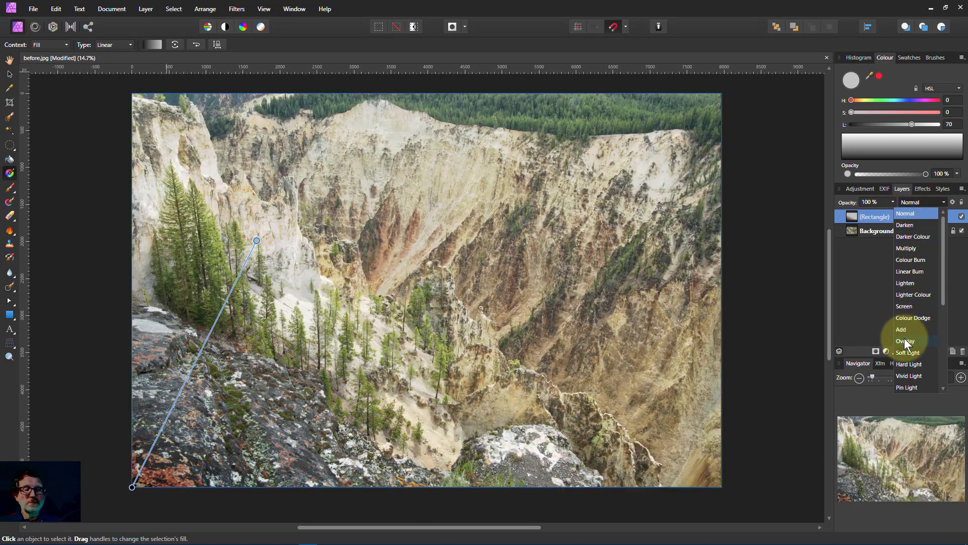
left_click(906, 341)
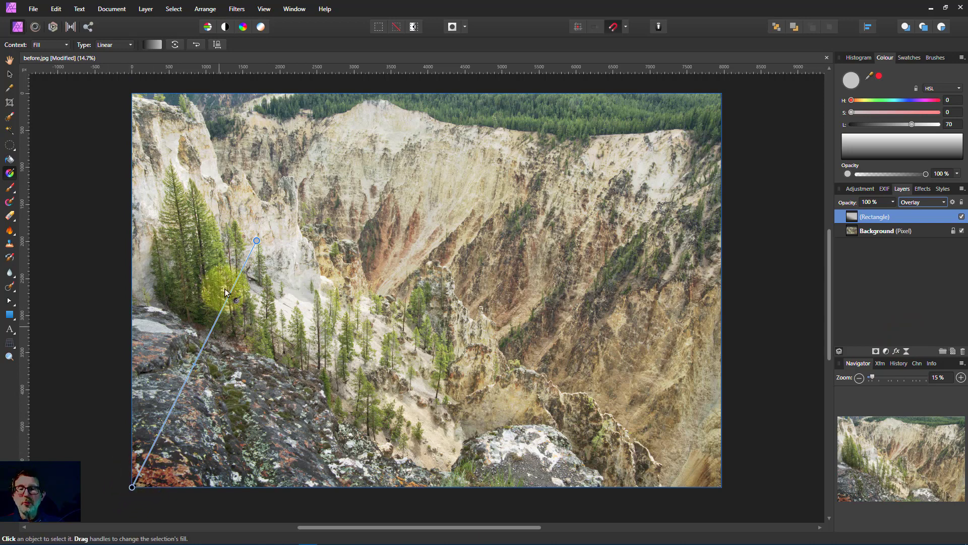
mouse_move(257, 242)
left_mouse_down()
mouse_move(290, 244)
mouse_move(313, 309)
mouse_move(335, 252)
mouse_move(490, 243)
mouse_move(238, 210)
mouse_move(242, 298)
mouse_move(117, 483)
mouse_move(264, 335)
mouse_move(335, 213)
mouse_move(277, 244)
mouse_move(286, 241)
left_mouse_up()
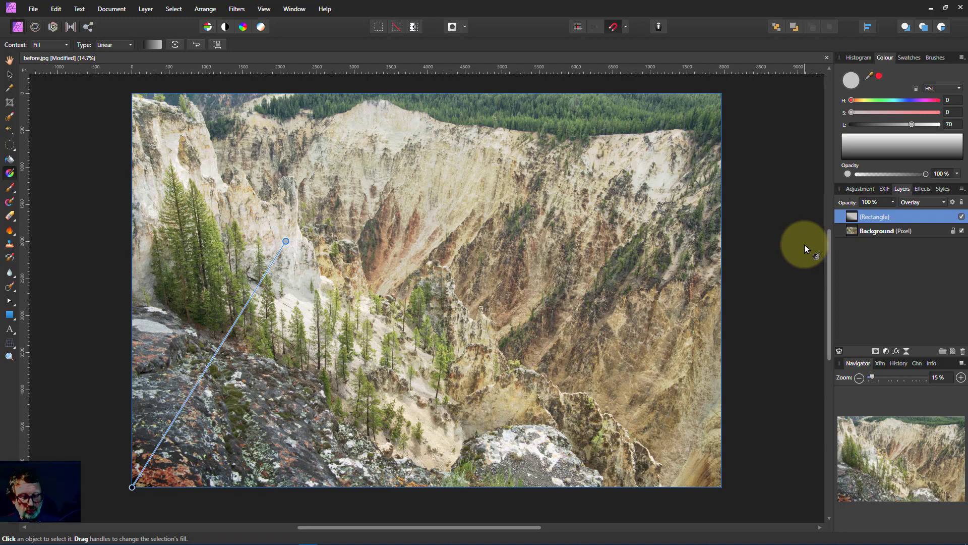
Duplicate the rectangle with Ctrl+J and aim its gradient from mid-photo past the top-right corner
key("ctrl+j")
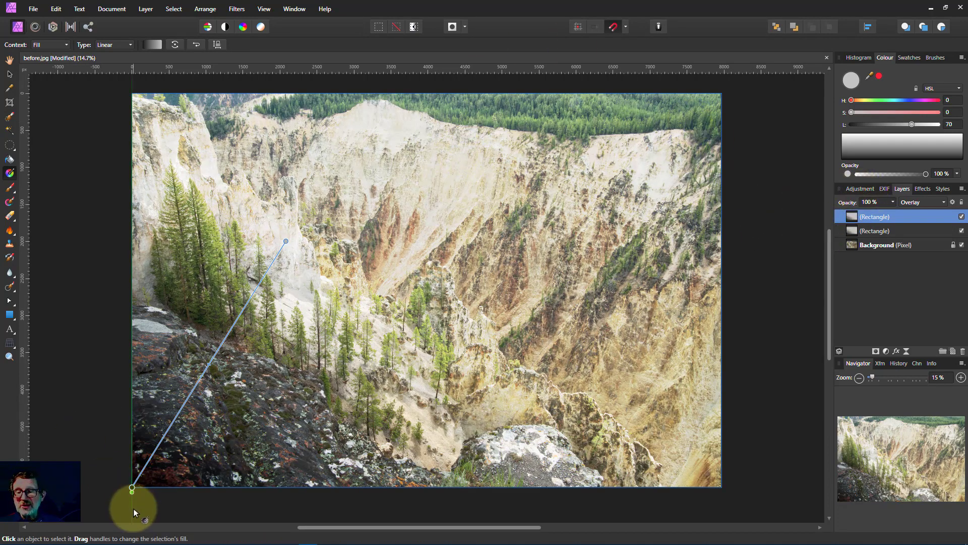
left_click_drag(130, 488, 721, 93)
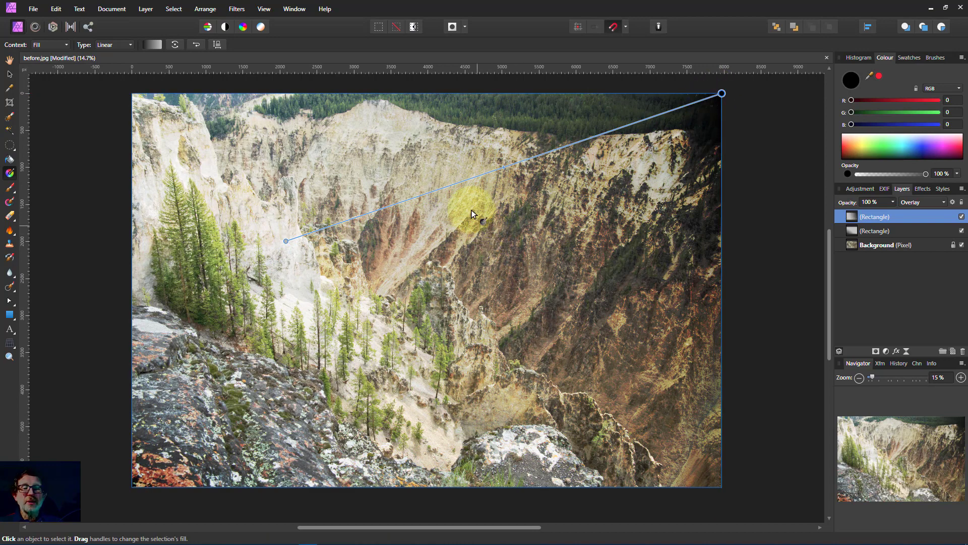
left_click_drag(287, 241, 517, 341)
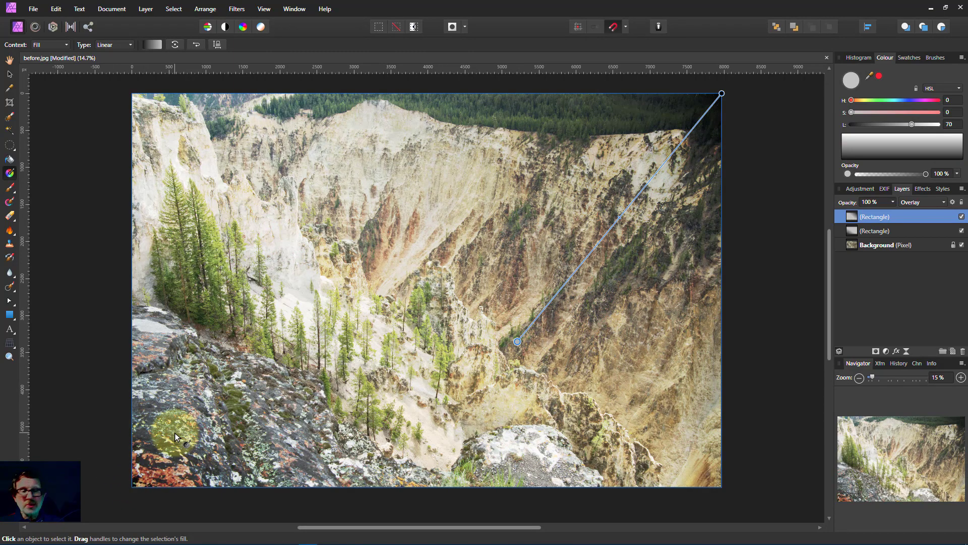
left_click_drag(720, 95, 722, 93)
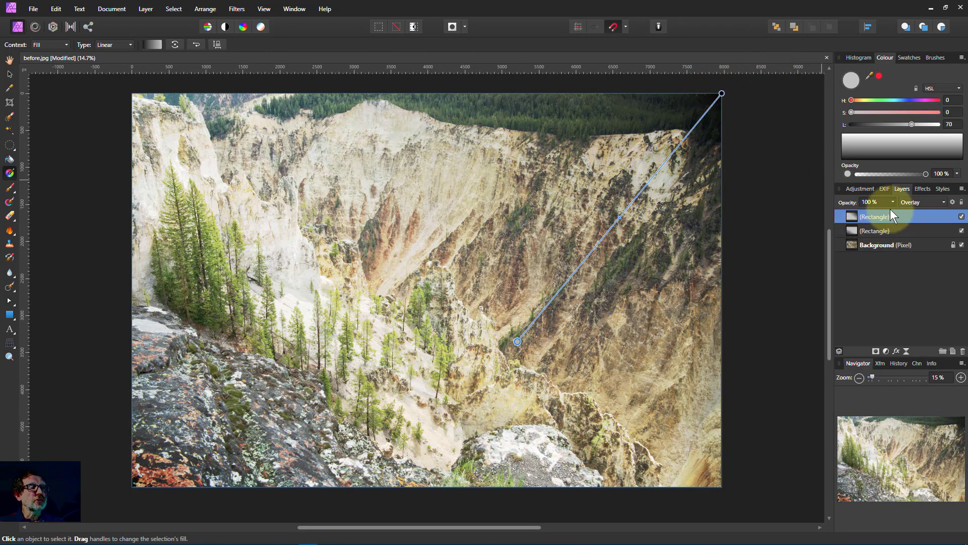
mouse_move(721, 94)
left_mouse_down()
mouse_move(746, 61)
mouse_move(744, 78)
mouse_move(739, 71)
left_mouse_up()
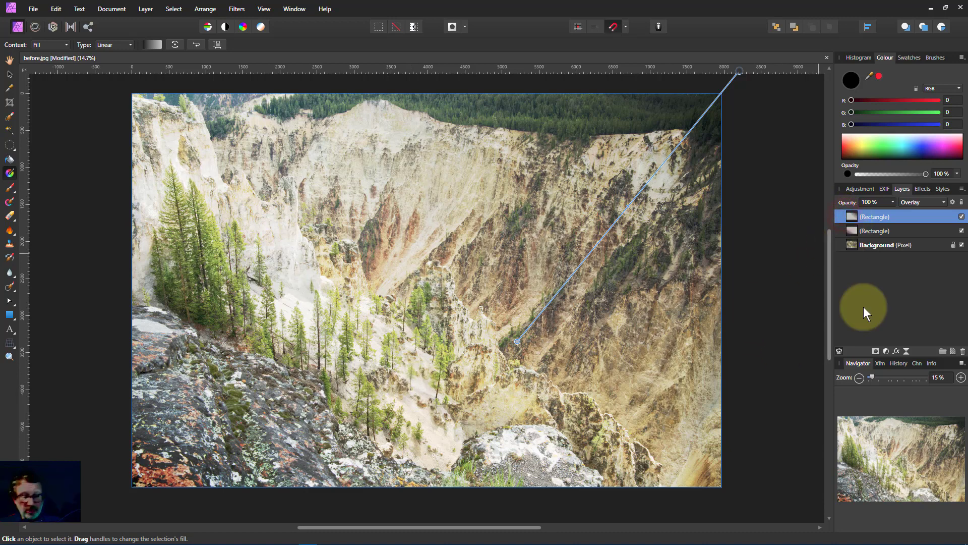
key("ctrl+j")
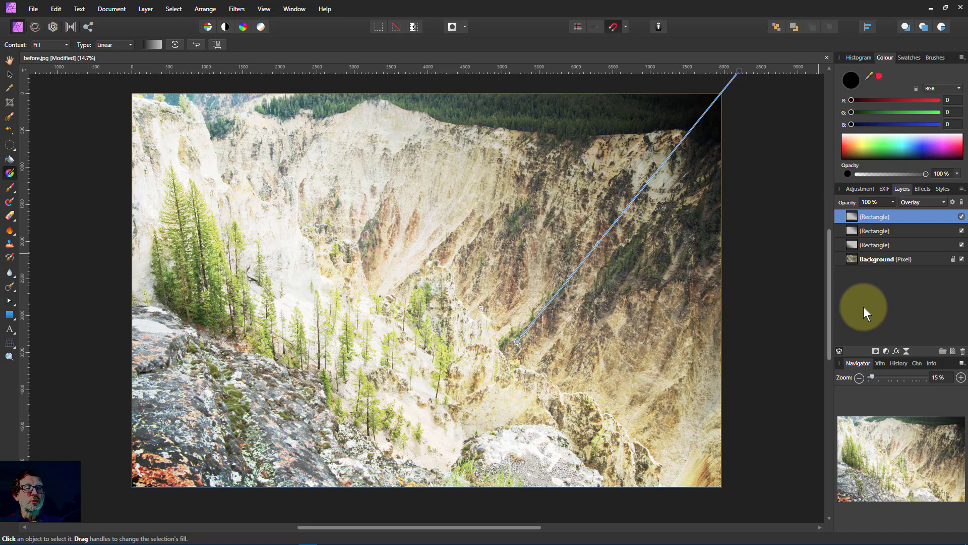
key("ctrl+z")
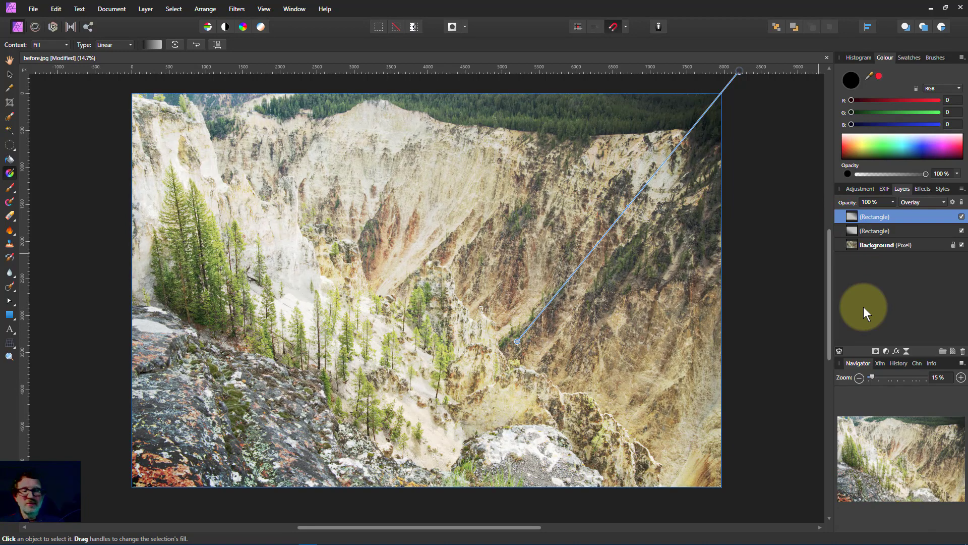